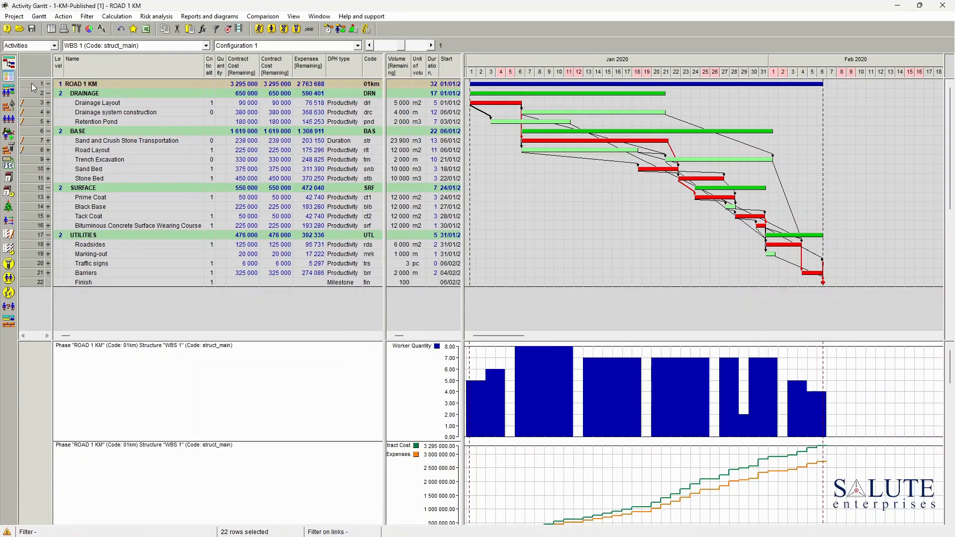
Step: Add the ROAD 1 KM phase's scheduled activities to the Performance Input table for 01/01/20 08:00 to 08/01/20 08:00 and maximize the table
right_click(29, 82)
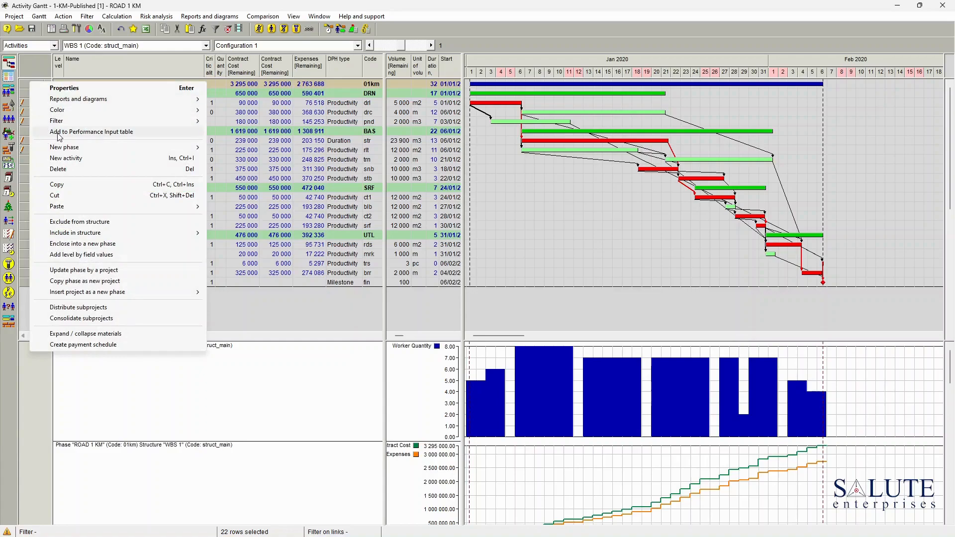
left_click(150, 133)
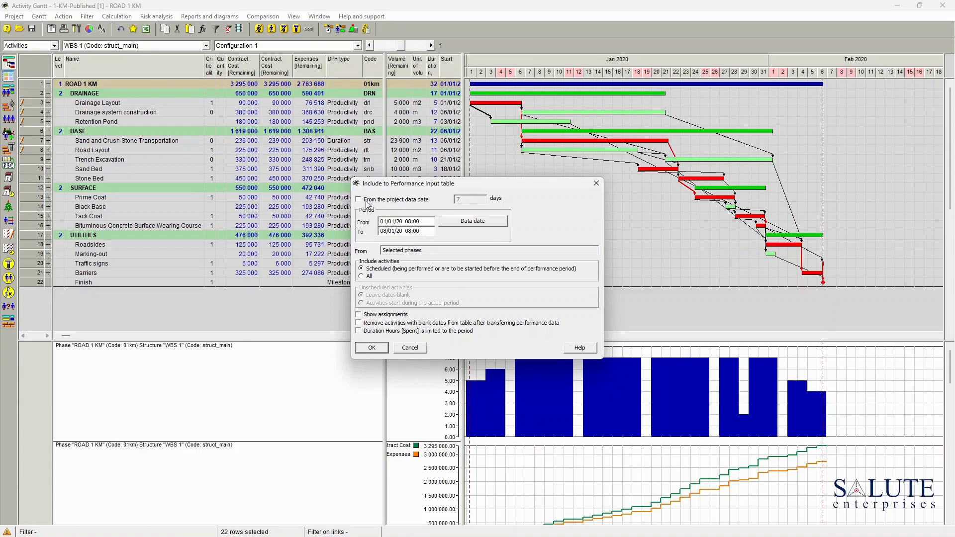
left_click(405, 203)
left_click(405, 201)
left_click(376, 348)
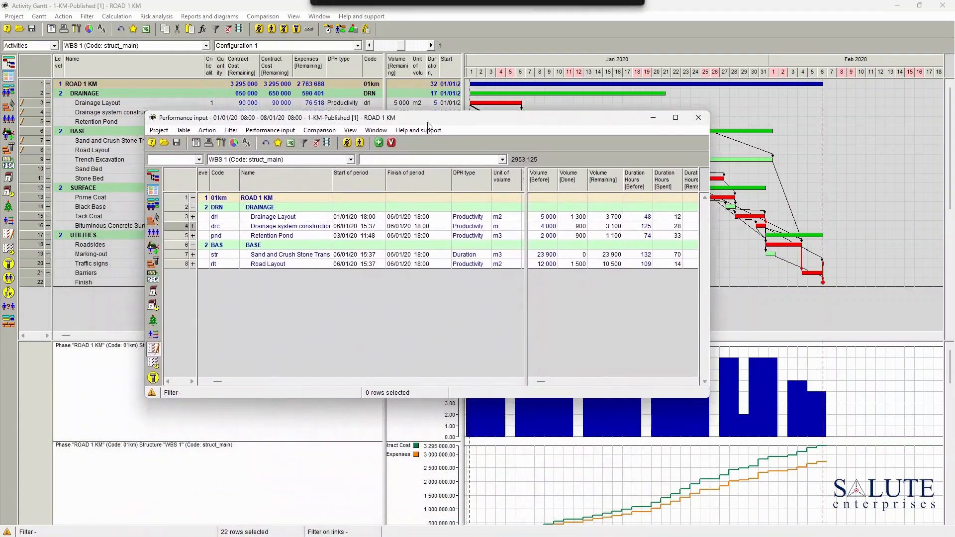
left_click(677, 116)
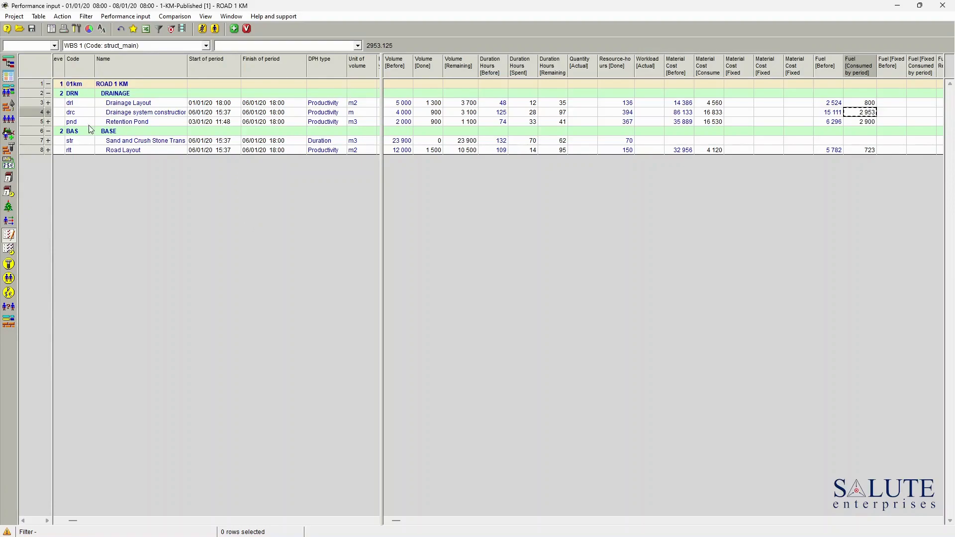
Step: Examine the activities' DPH types against the Volume [Done] and Duration Hours [Spent] columns
left_click(333, 104)
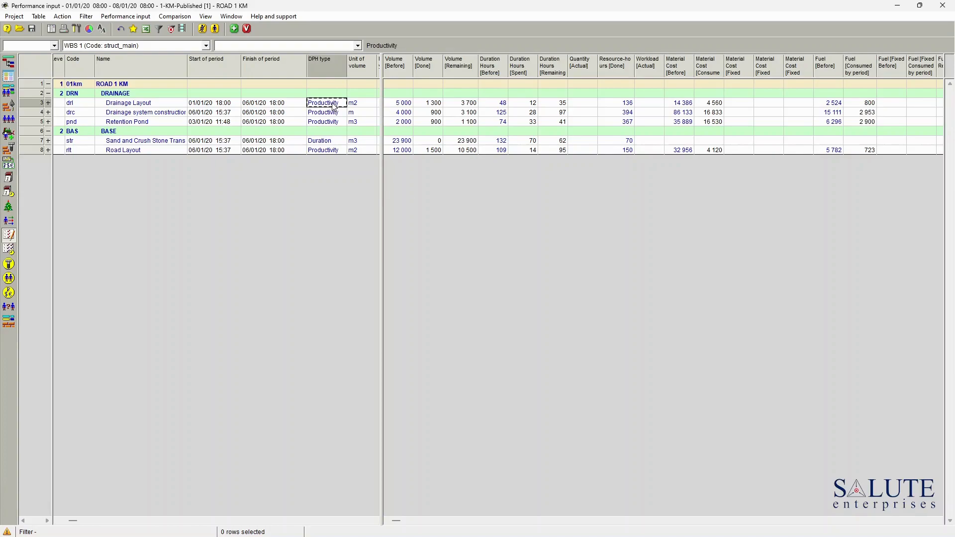
left_click(324, 143)
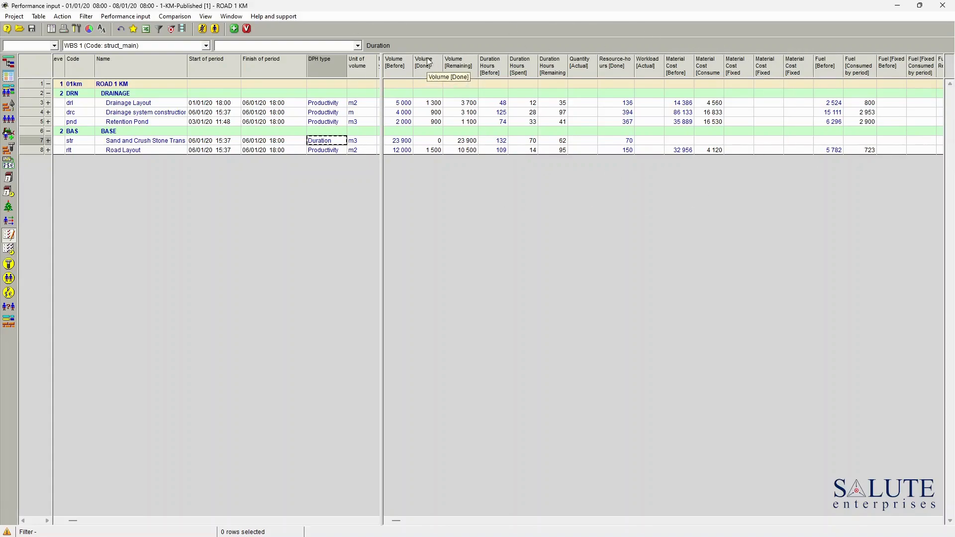
left_click(327, 104)
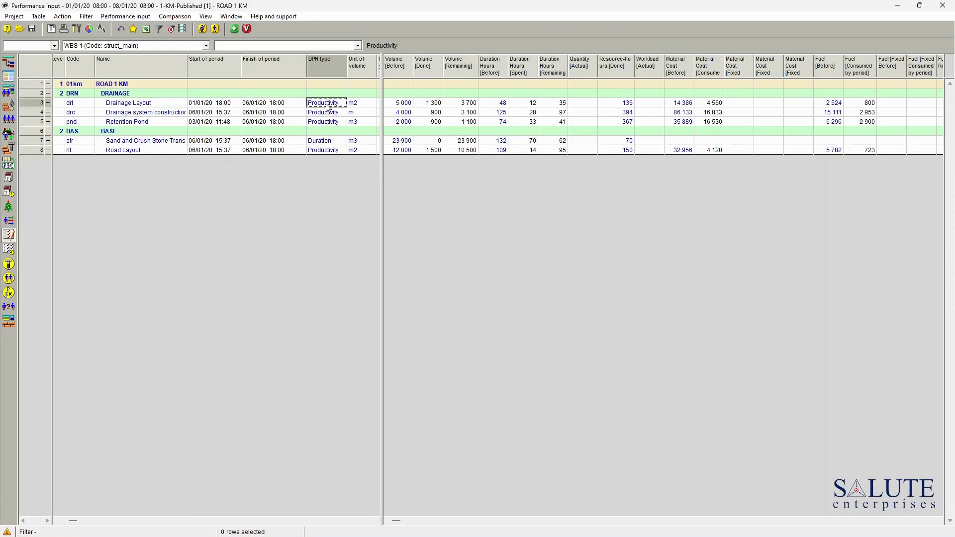
left_click(428, 66)
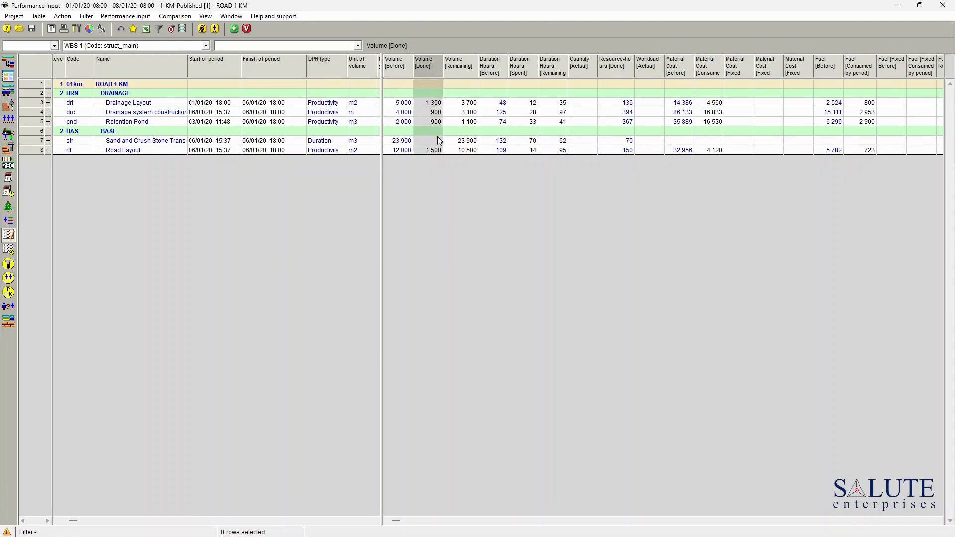
left_click(328, 141)
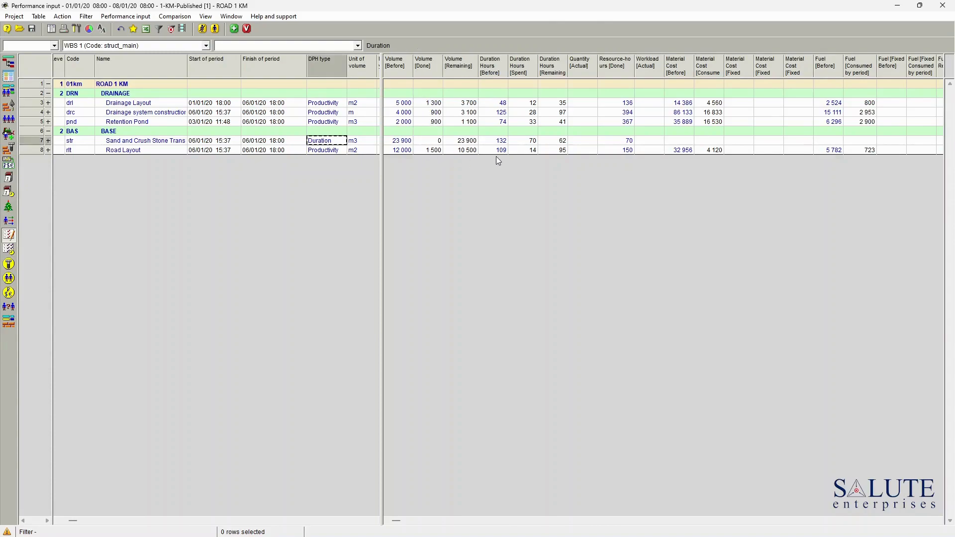
left_click(524, 64)
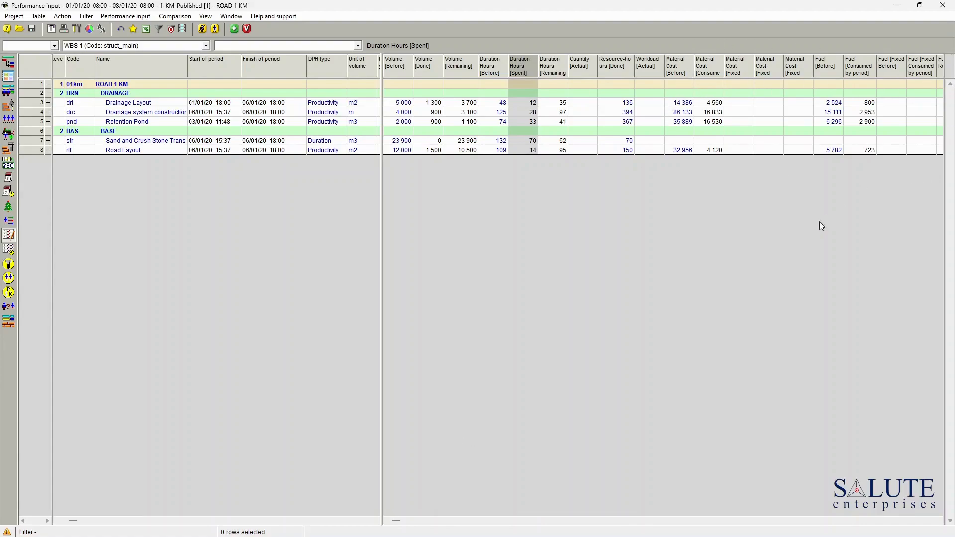
mouse_move(398, 521)
left_mouse_down()
mouse_move(760, 521)
mouse_move(396, 521)
left_mouse_up()
Step: Set Volume [Done] to 1200 for Drainage Layout, 800 for Drainage system construction and 800 for Retention Pond
left_click(432, 104)
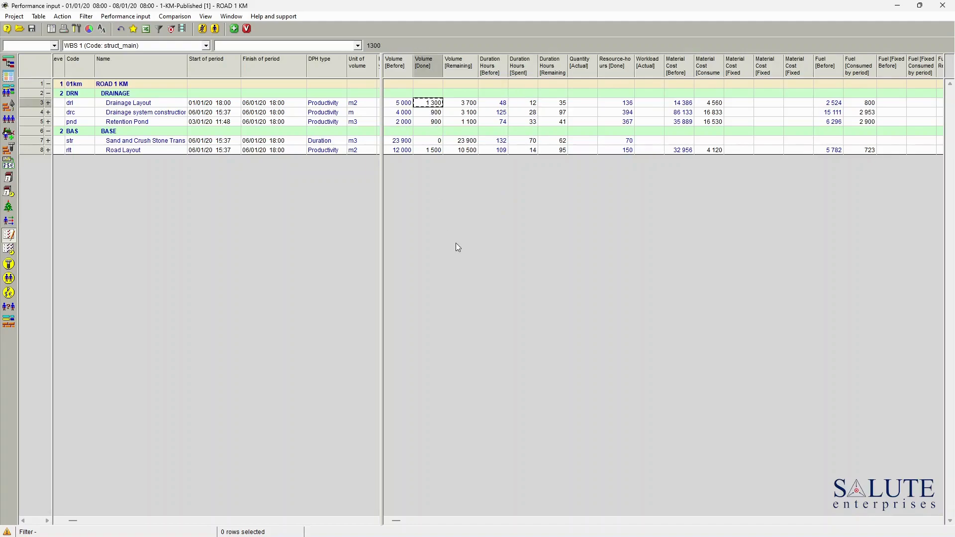
type("1200")
key("Return")
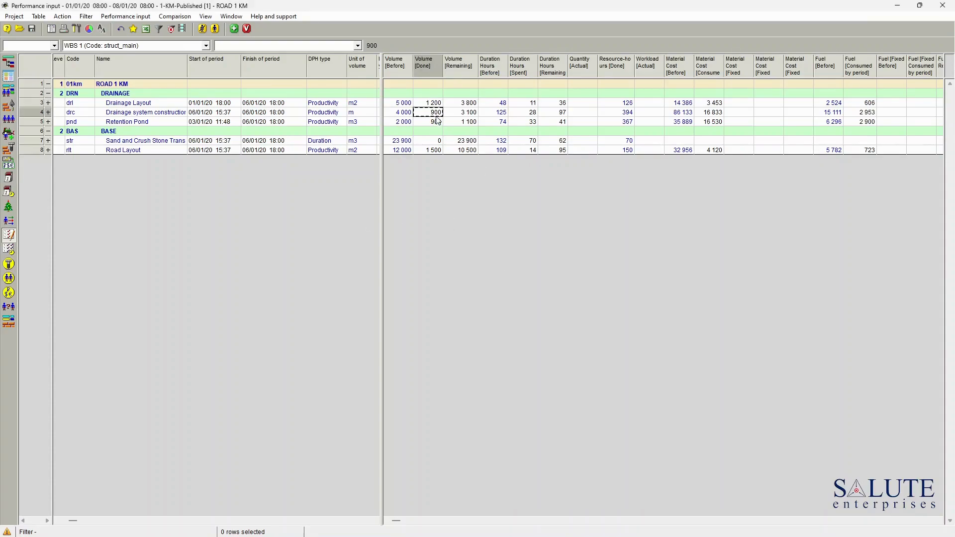
type("800")
key("Return")
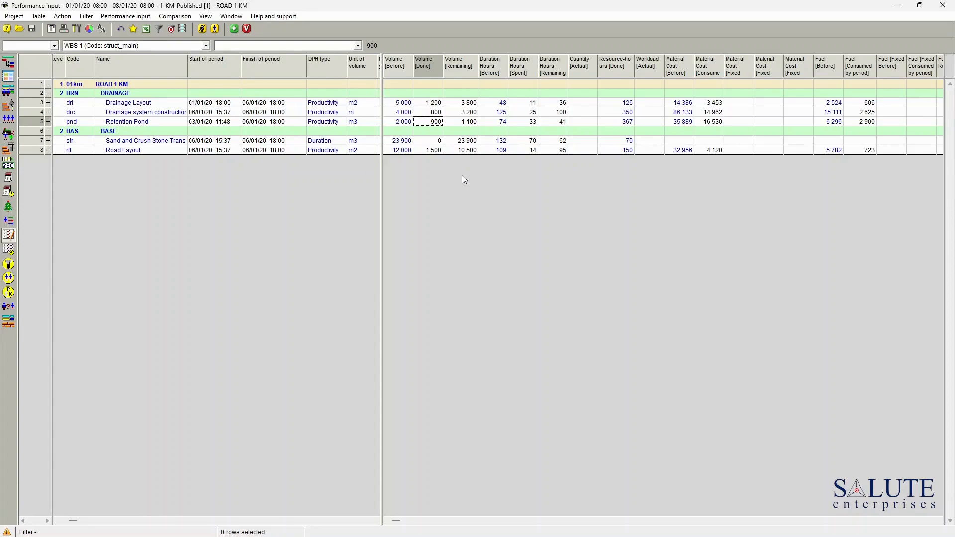
type("800")
key("Return")
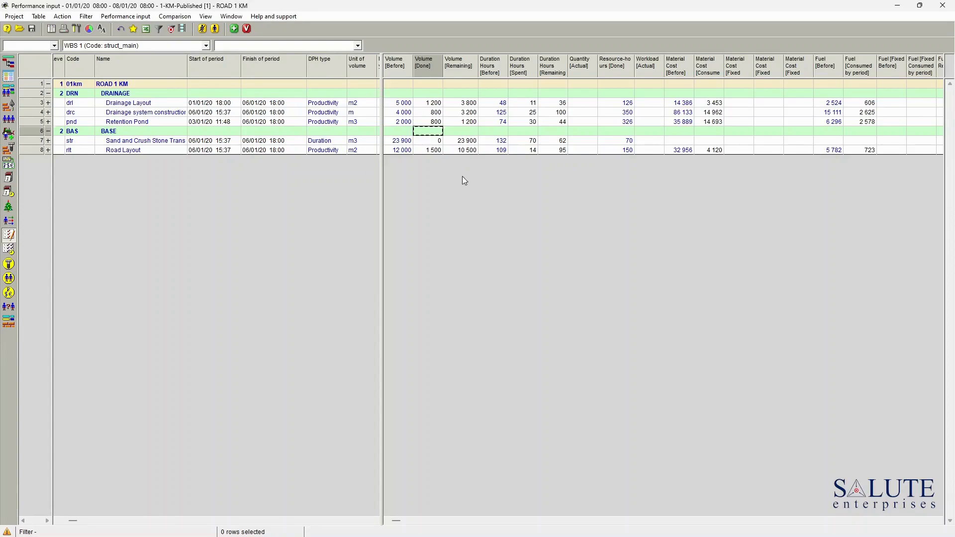
Step: Set Duration Hours [Spent] to 80 for the duration-type Sand and Crush Stone Transportation activity
left_click(327, 142)
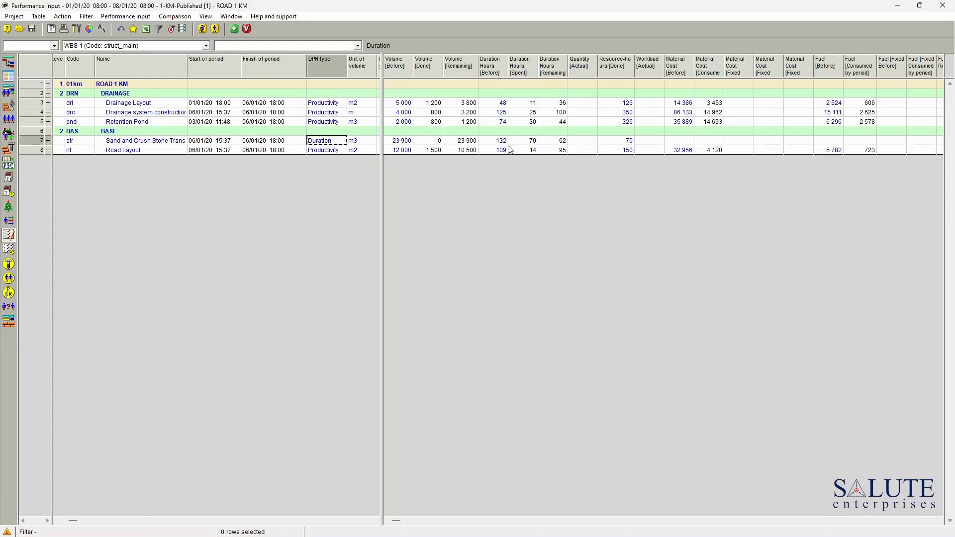
left_click(534, 141)
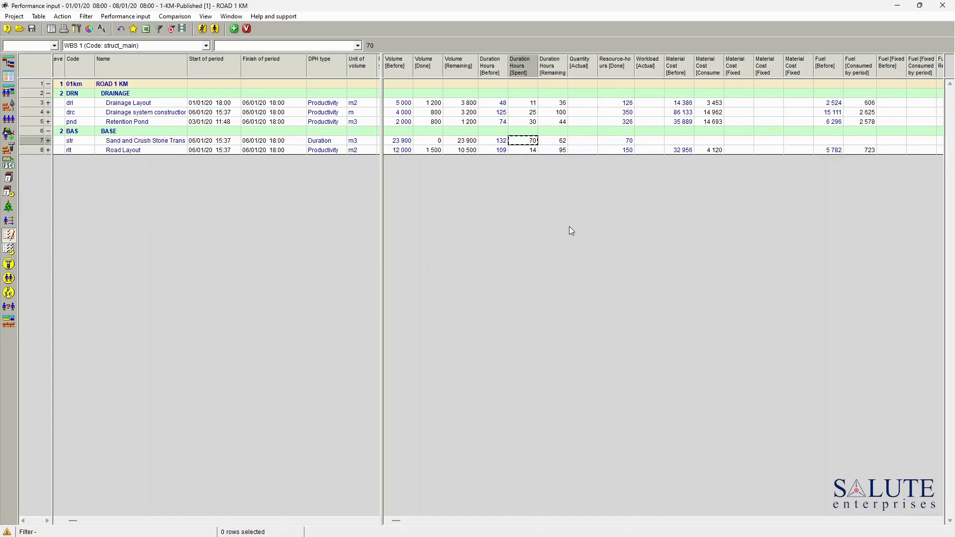
type("80")
key("Return")
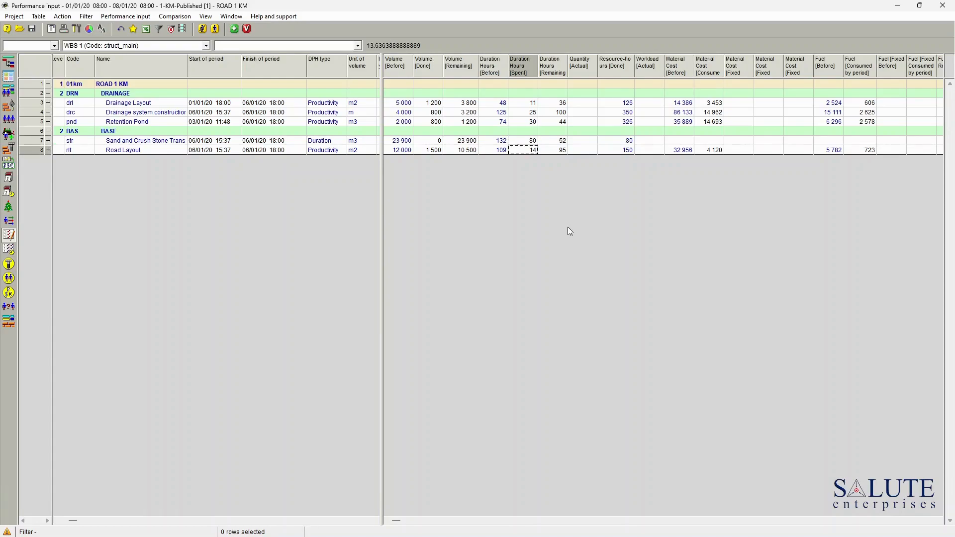
Step: Set Volume [Done] to 1400 for the Road Layout activity
left_click(115, 149)
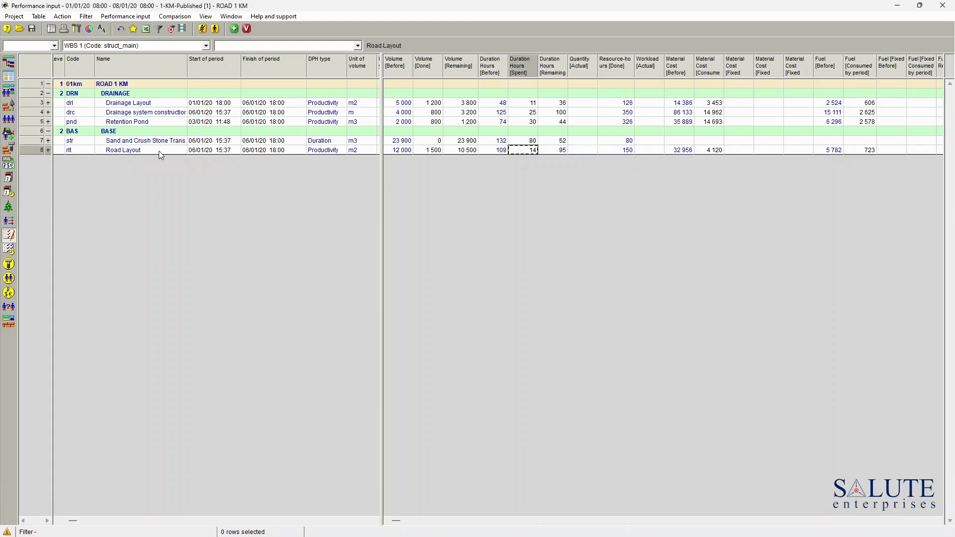
left_click(429, 150)
type("1400")
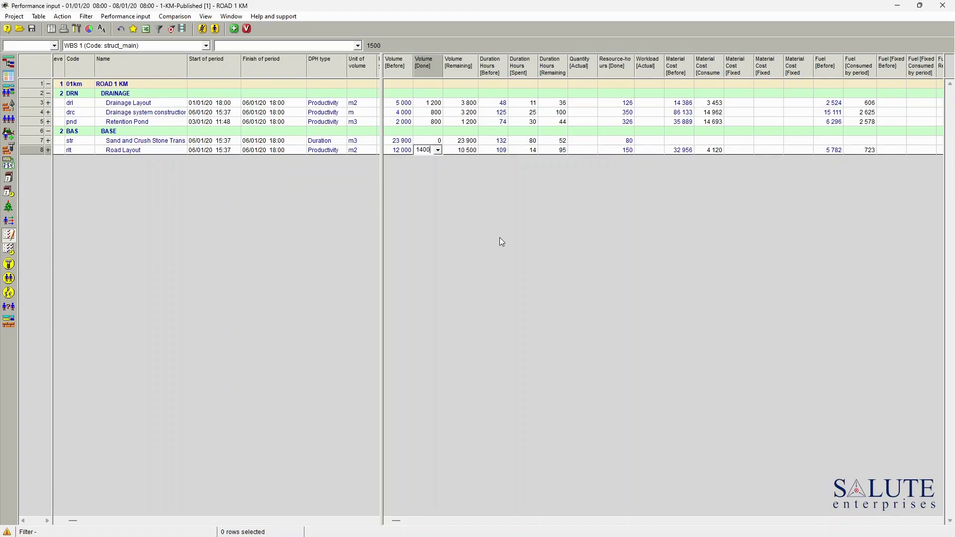
key("Return")
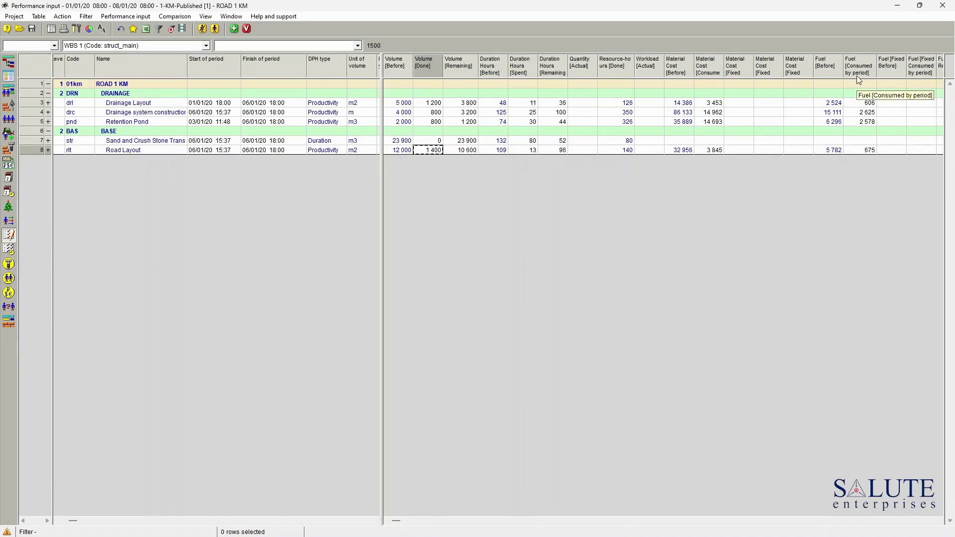
Step: Set Fuel [Consumed by period] to 700 for the Drainage Layout activity
left_click(858, 105)
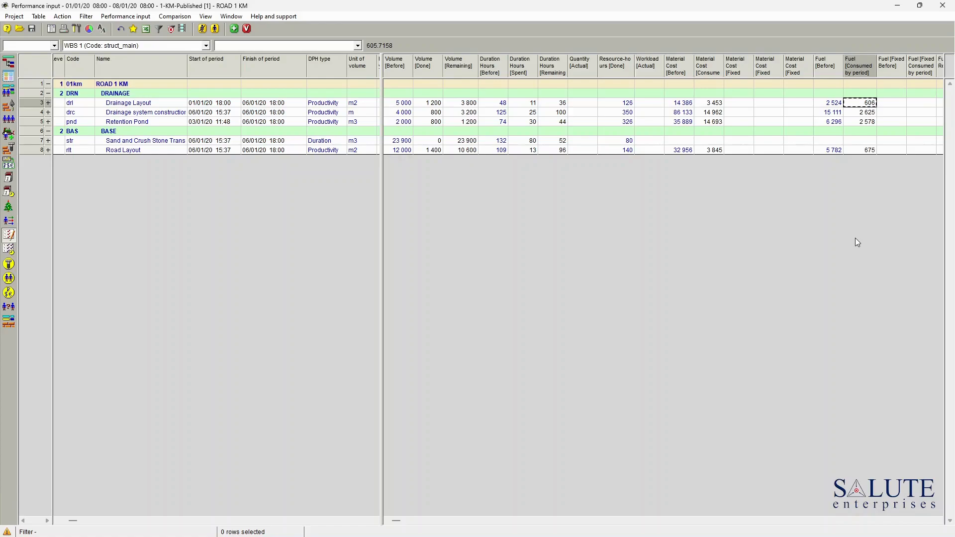
type("700")
key("Return")
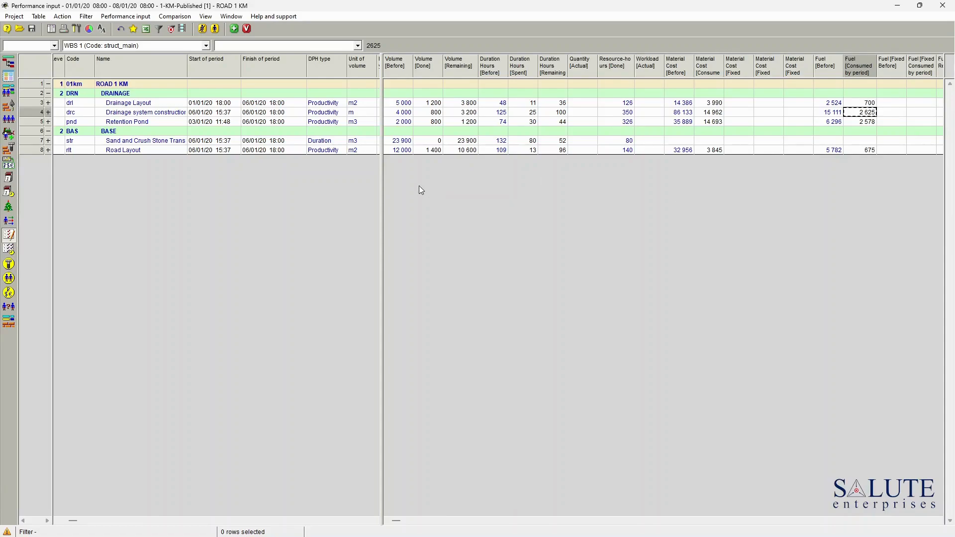
Step: Transfer the first period's performance data to the project, saving it with an increased version number beforehand
left_click(247, 30)
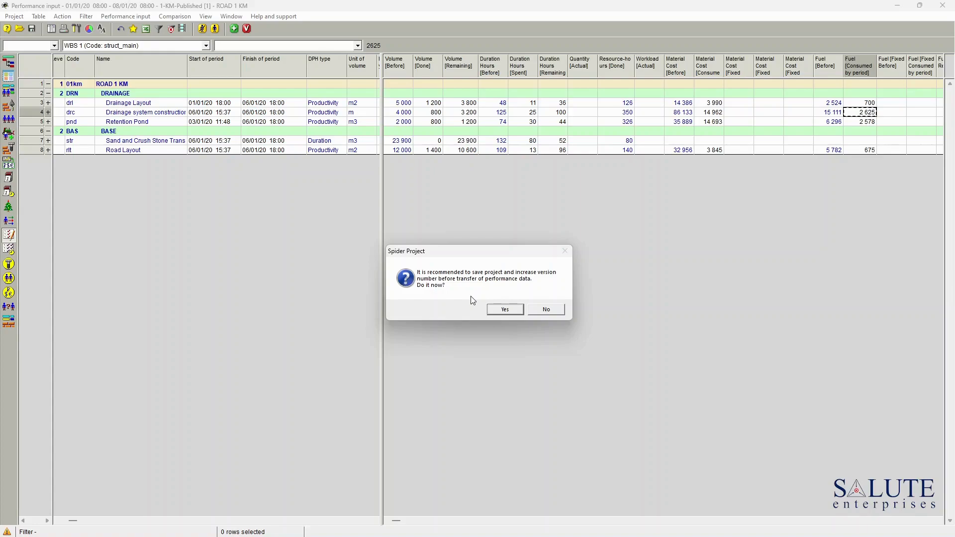
left_click(505, 310)
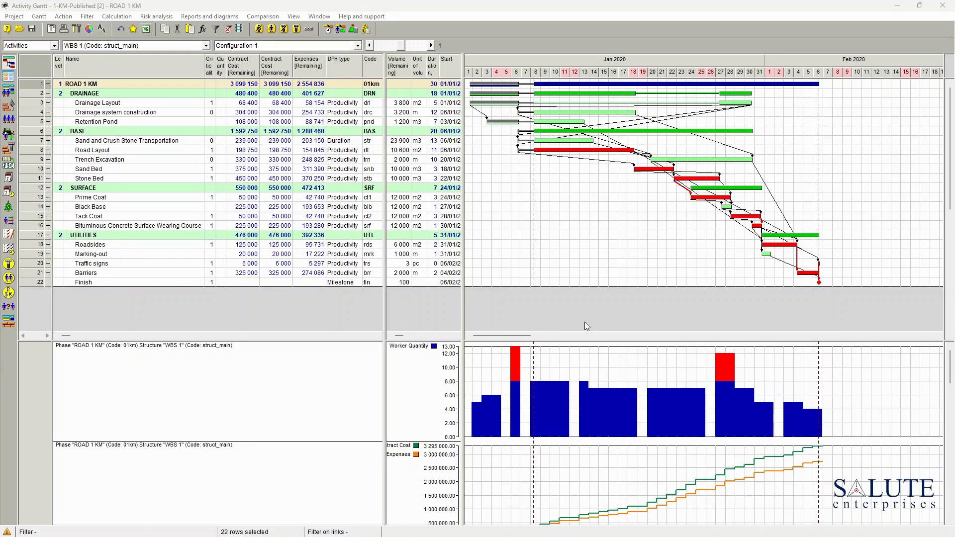
Step: Add the ROAD 1 KM phase's scheduled activities to the Performance Input table for 08/01/20 08:00 to 15/01/20 08:00
right_click(32, 83)
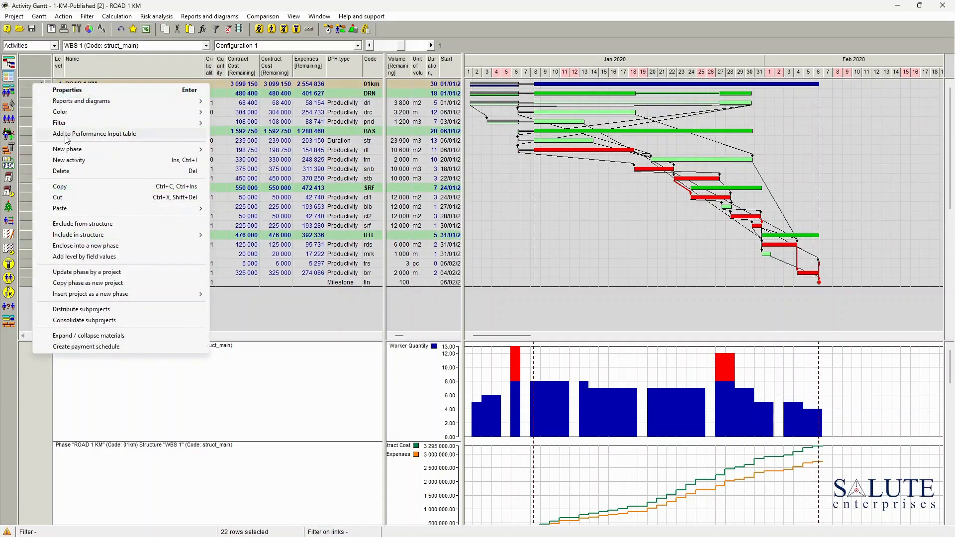
left_click(141, 137)
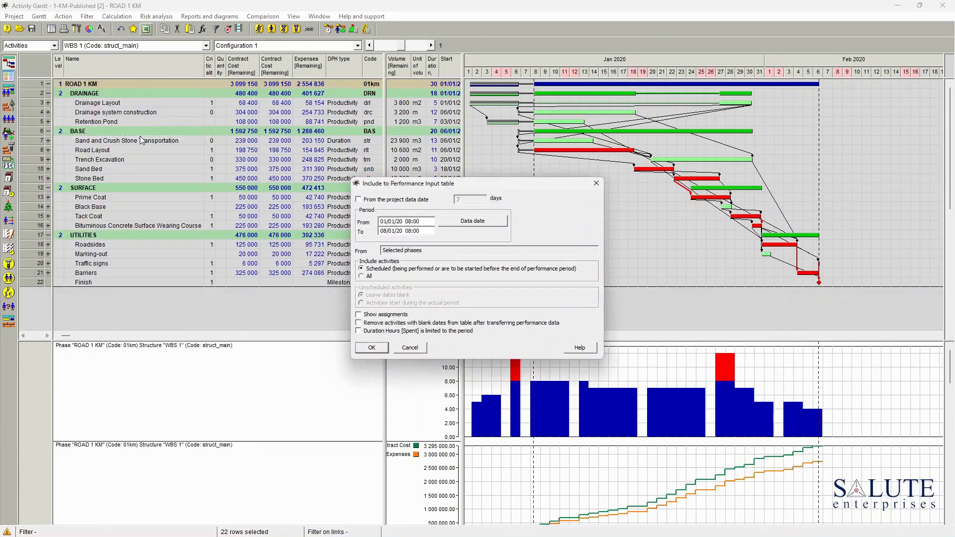
left_click(384, 231)
type("15")
left_click(378, 347)
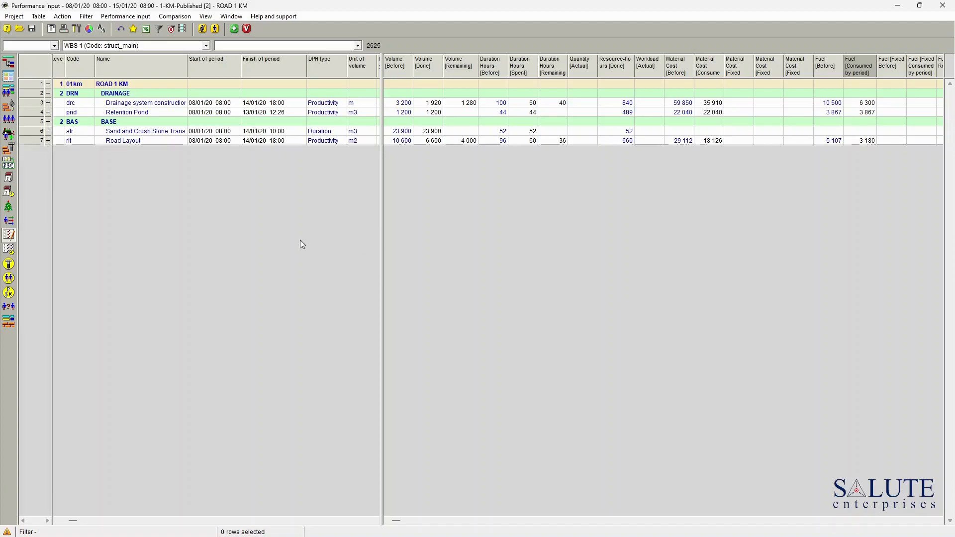
Step: Set Volume [Done] to 1800 for Drainage system construction and 7000 for Road Layout
left_click(428, 103)
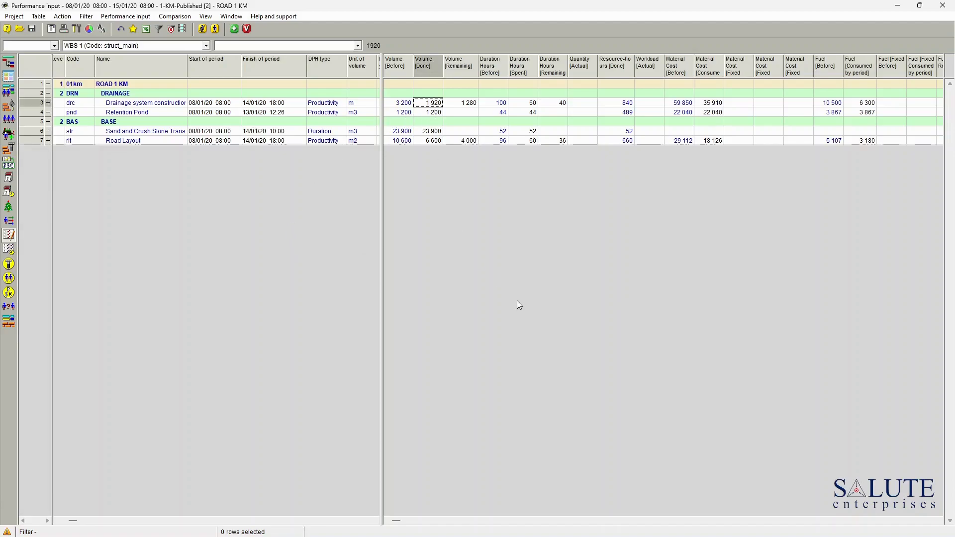
type("1800")
key("Return")
left_click(429, 140)
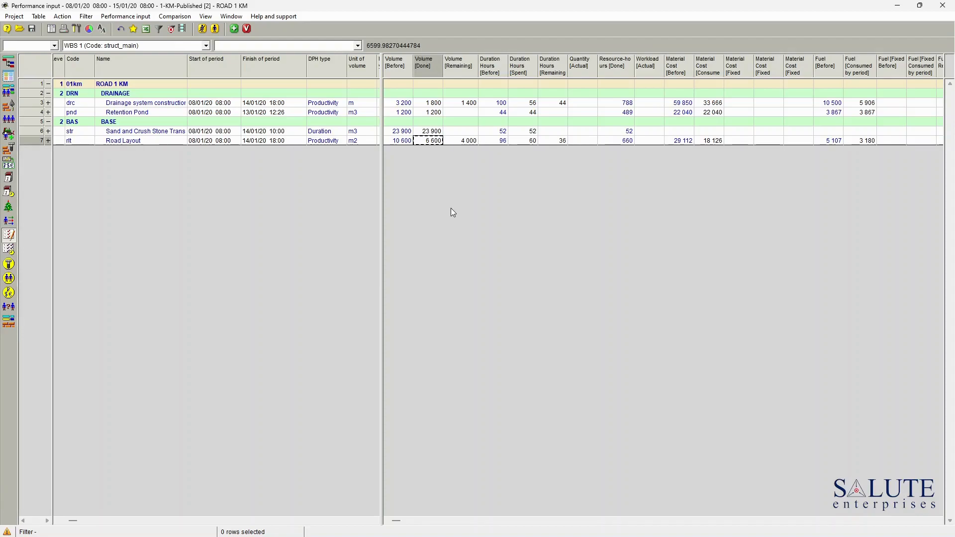
type("7000")
key("Return")
Step: Set Fuel [Consumed by period] to 5000 for Drainage system construction
left_click(866, 103)
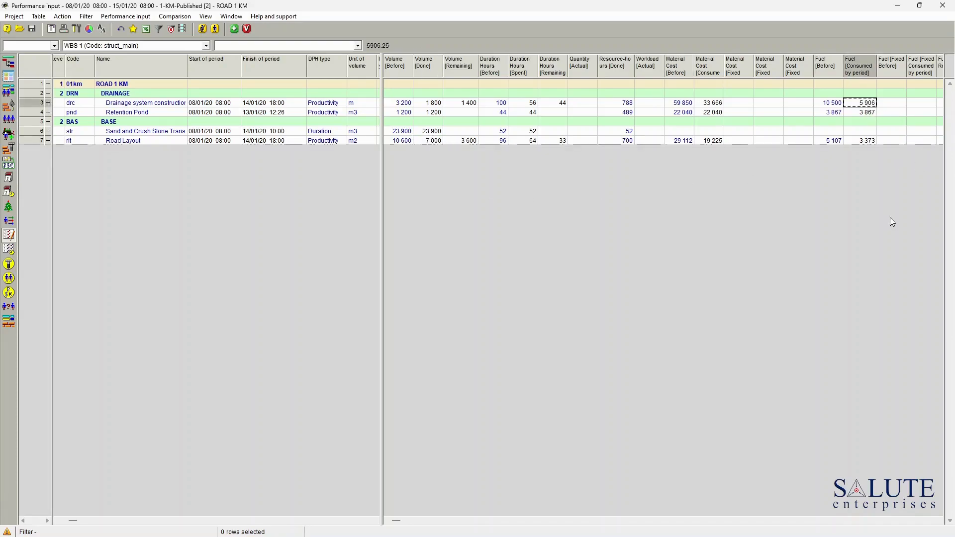
type("5000")
key("Return")
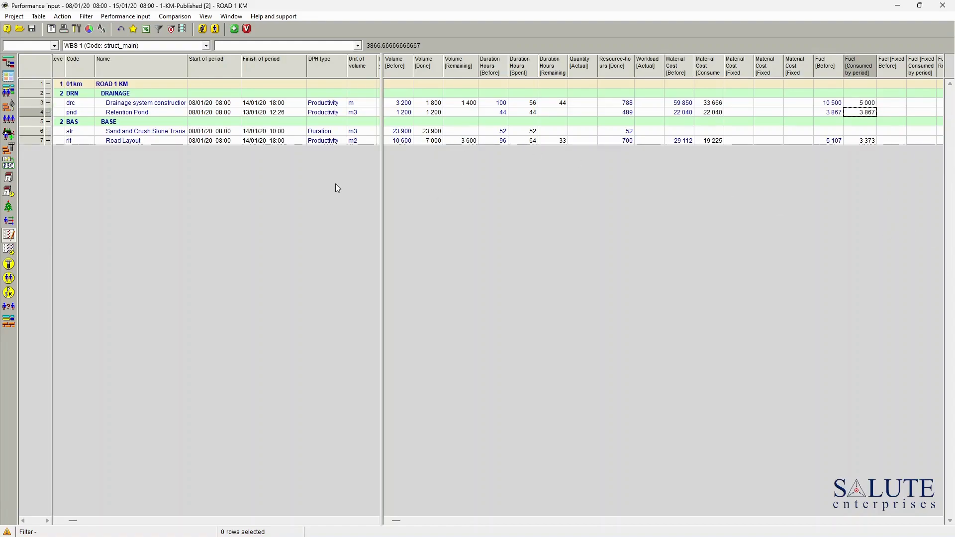
Step: Transfer the second period's performance data to the project, saving it with an increased version number beforehand
left_click(247, 30)
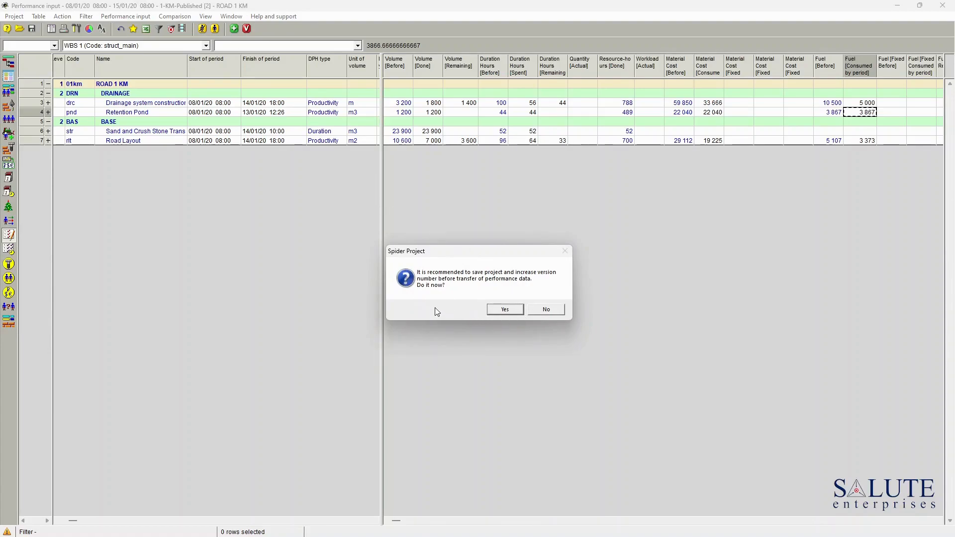
left_click(505, 310)
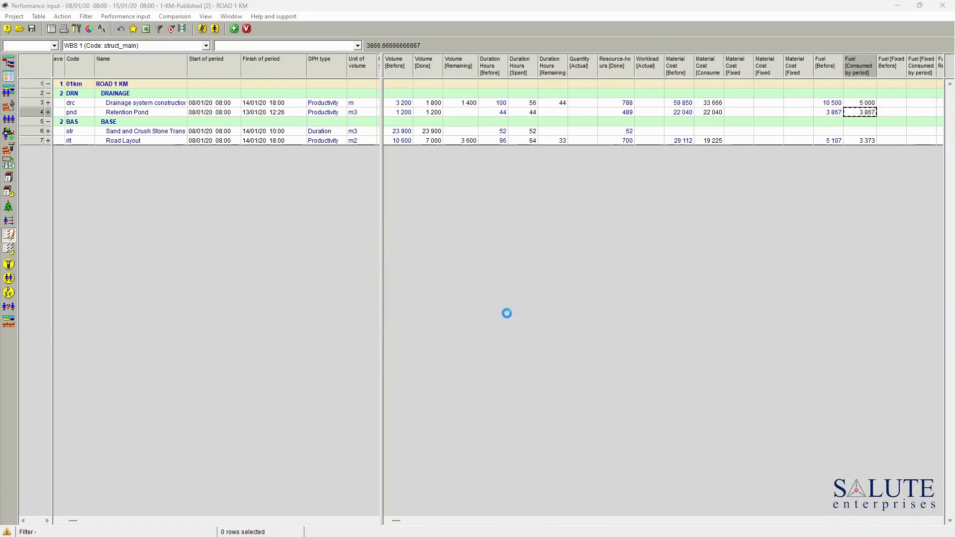
left_click(508, 309)
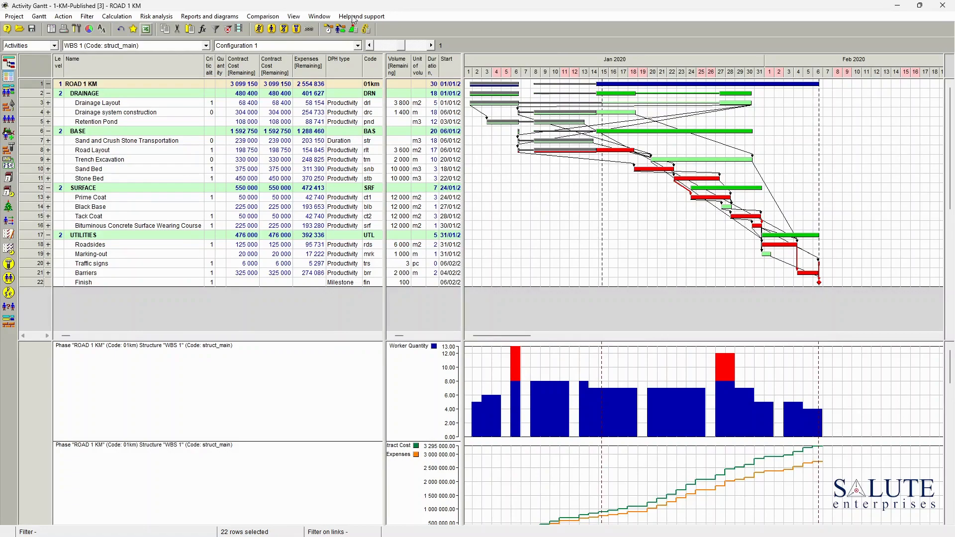
Step: Reschedule the remaining ROAD 1 KM activities with resource-constrained scheduling
left_click(329, 29)
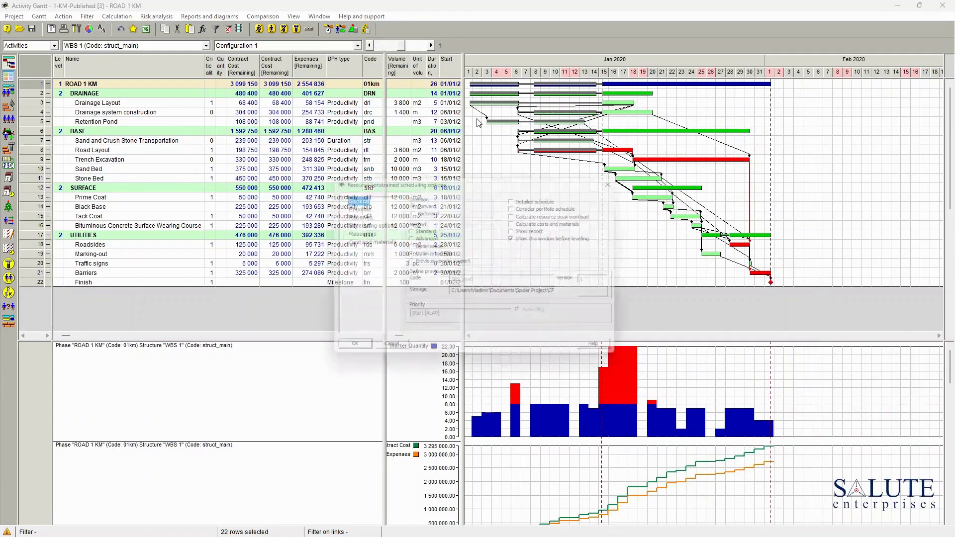
left_click(356, 355)
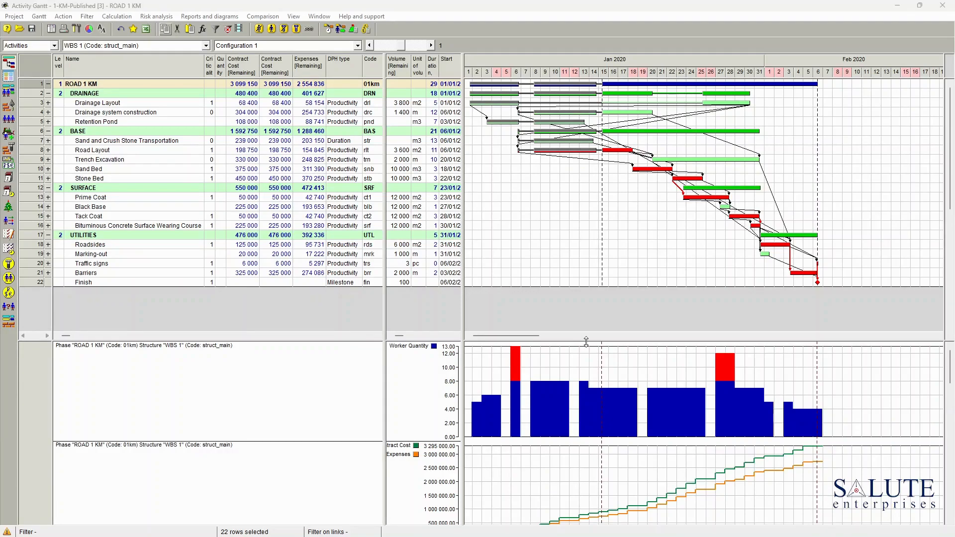
Step: Set the project's baseline to version 1 of 1-KM-Published from the Salute Demo Projects storage
left_click(17, 17)
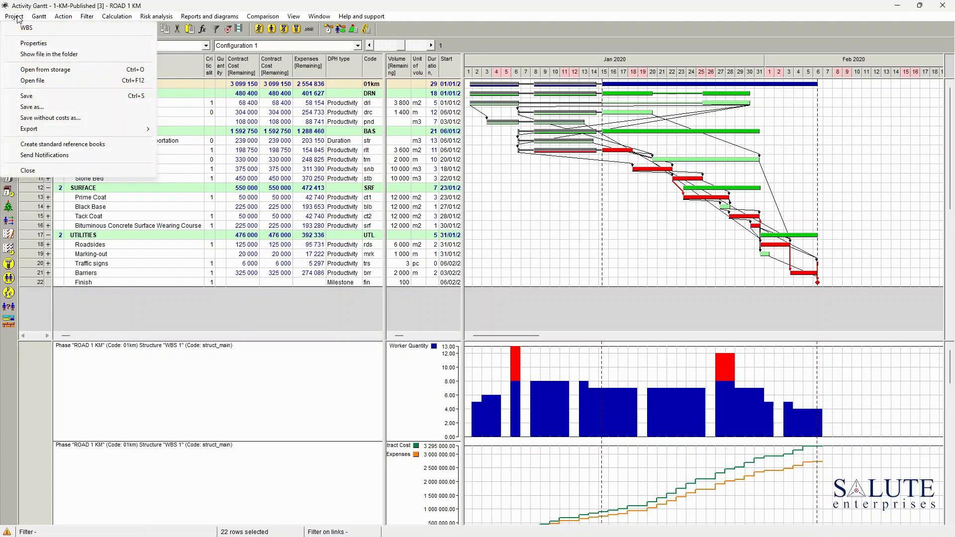
left_click(50, 45)
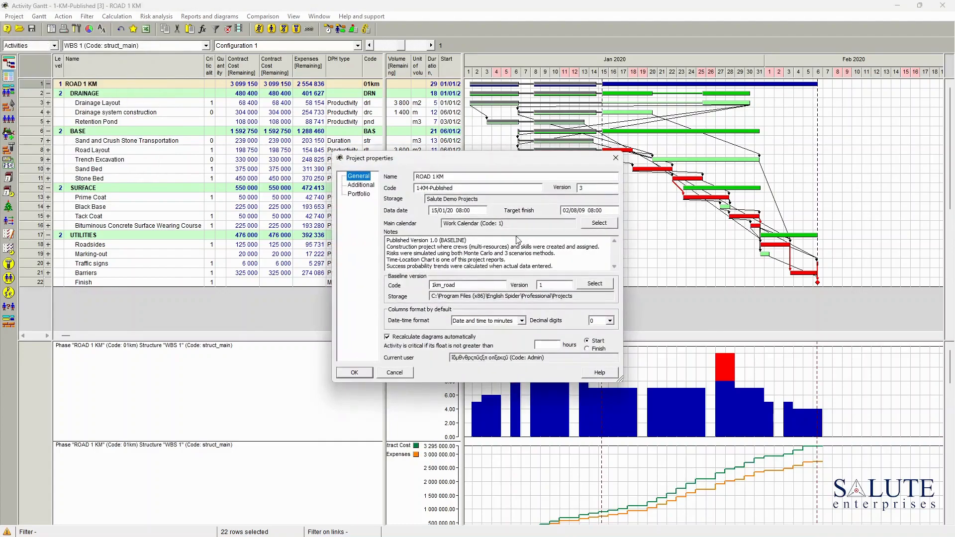
left_click(593, 285)
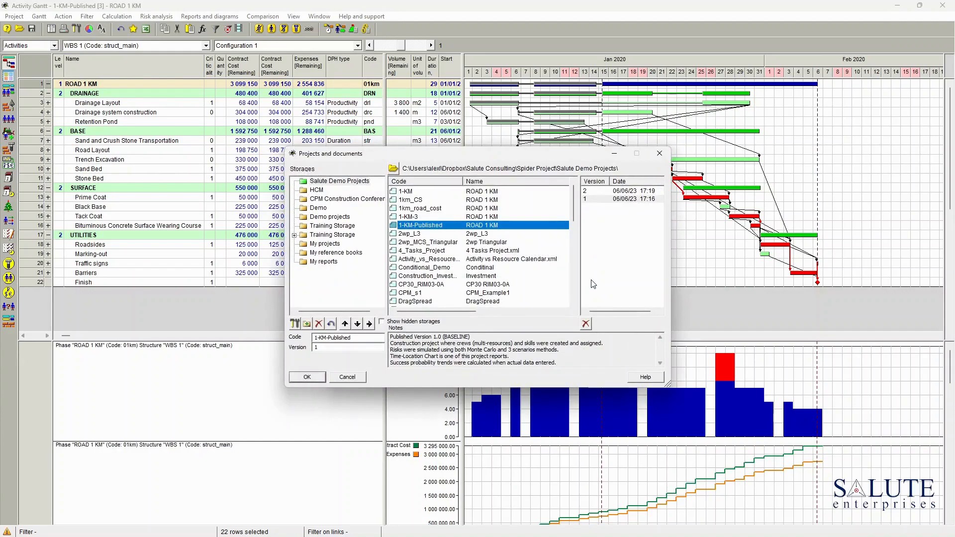
left_click(593, 200)
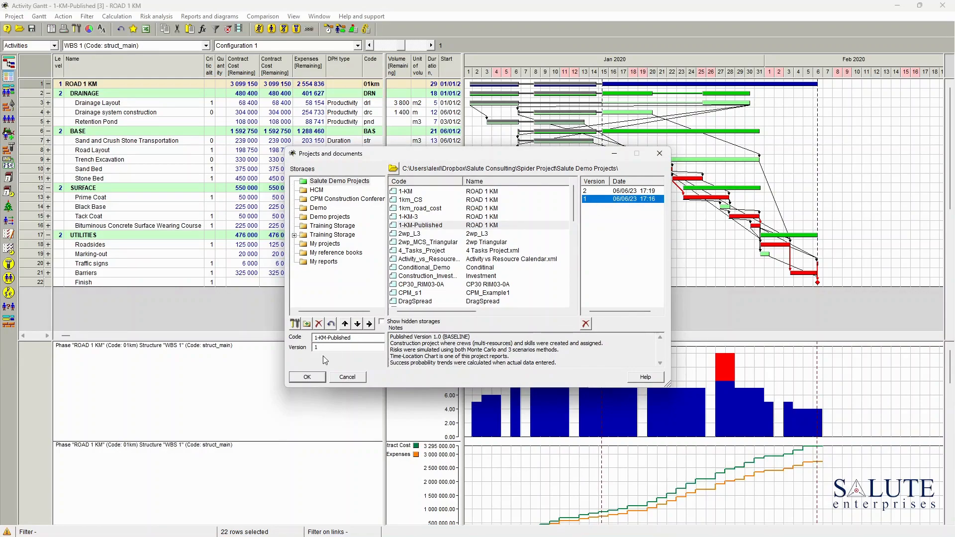
left_click(309, 378)
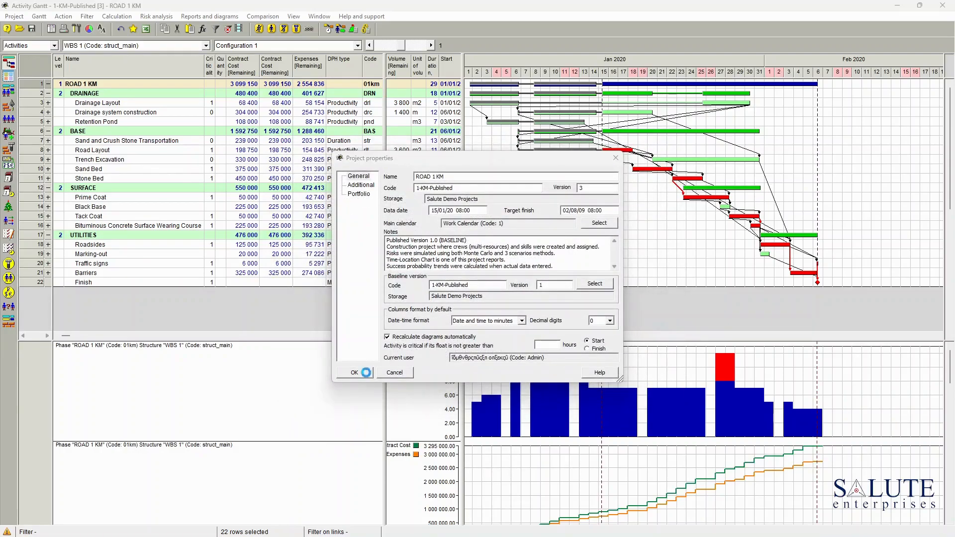
left_click(355, 373)
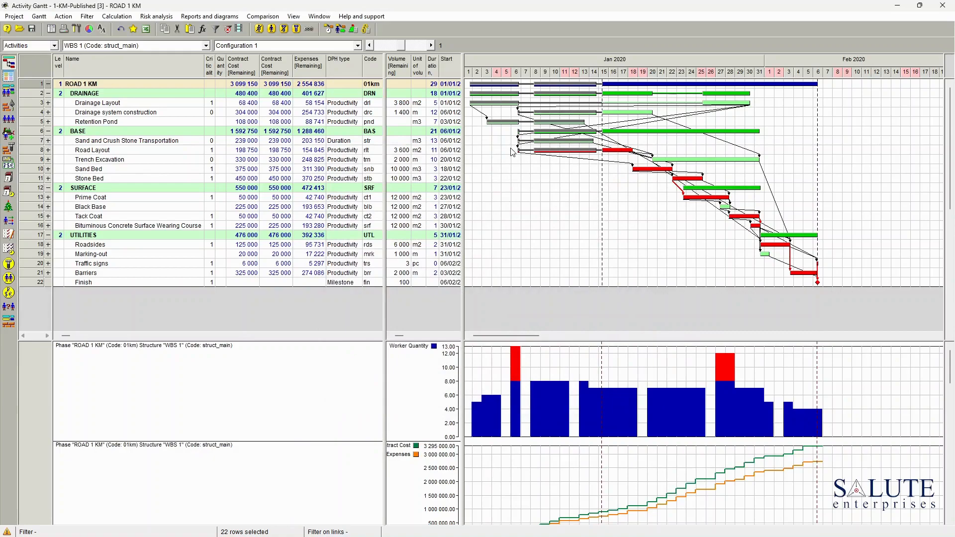
Step: Compare the current project with its baseline, showing the compared project schedule on the Gantt chart
left_click(268, 18)
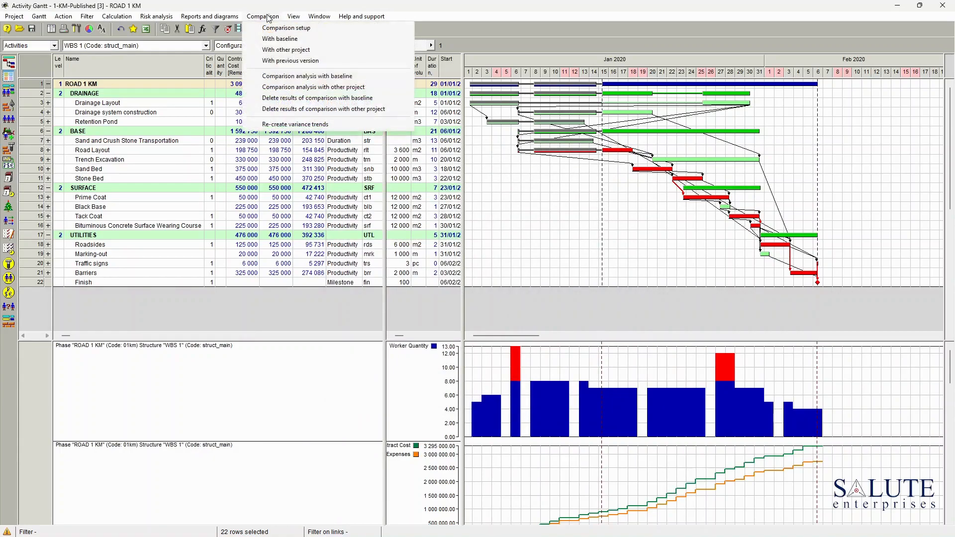
left_click(298, 41)
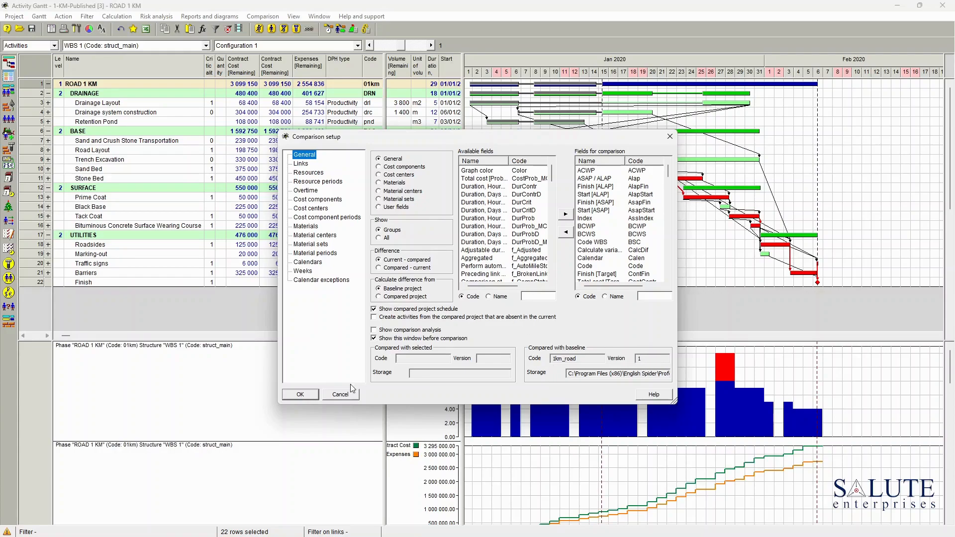
left_click(307, 395)
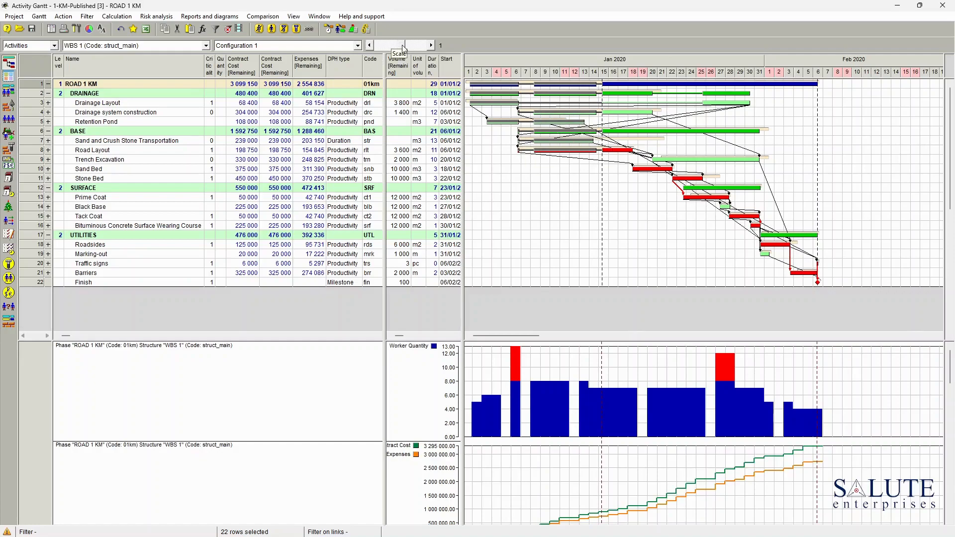
left_click_drag(404, 48, 401, 49)
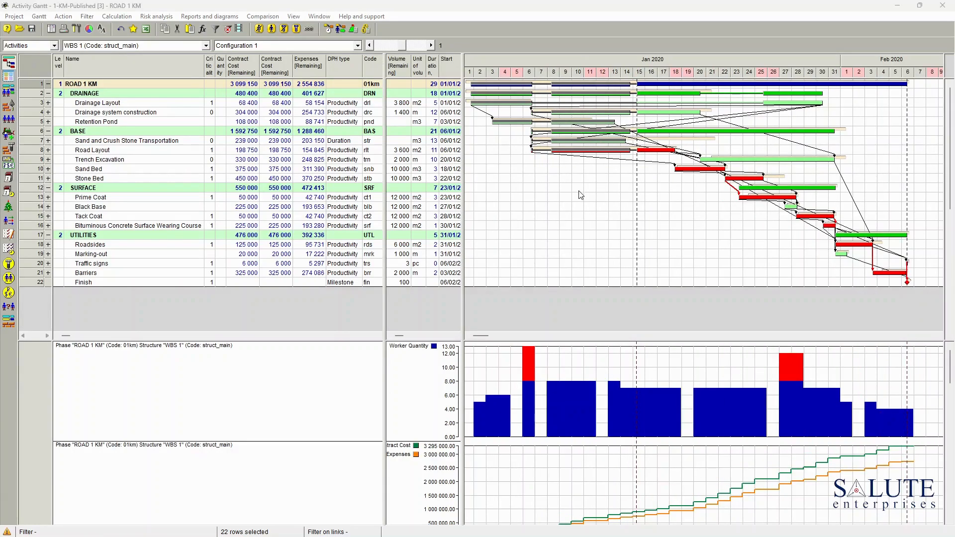